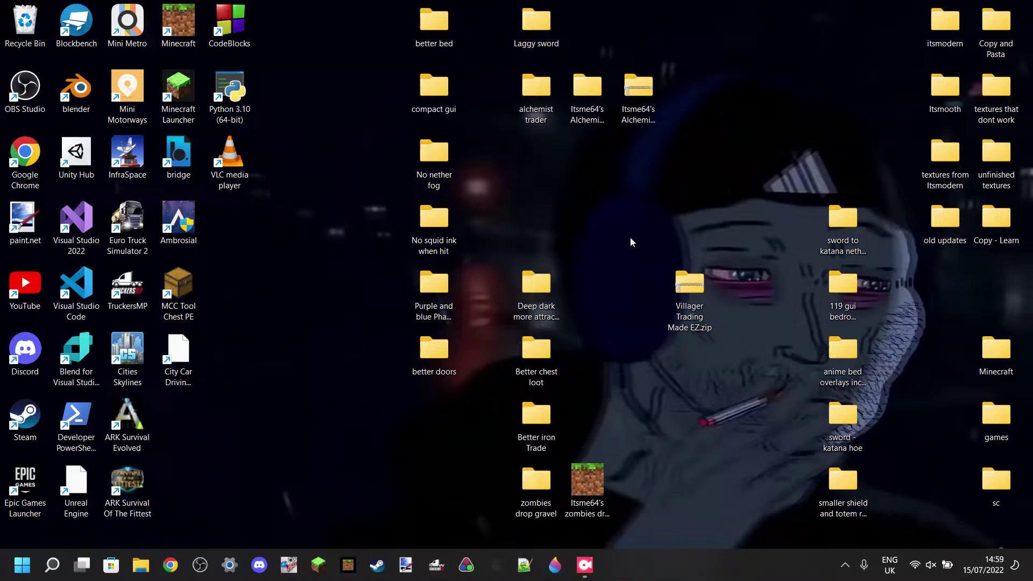
# Step: Preview the contents of the Villager Trading Made EZ zip, then close its window
pyautogui.moveTo(641, 244); pyautogui.dragTo(744, 349)
pyautogui.click(744, 335)
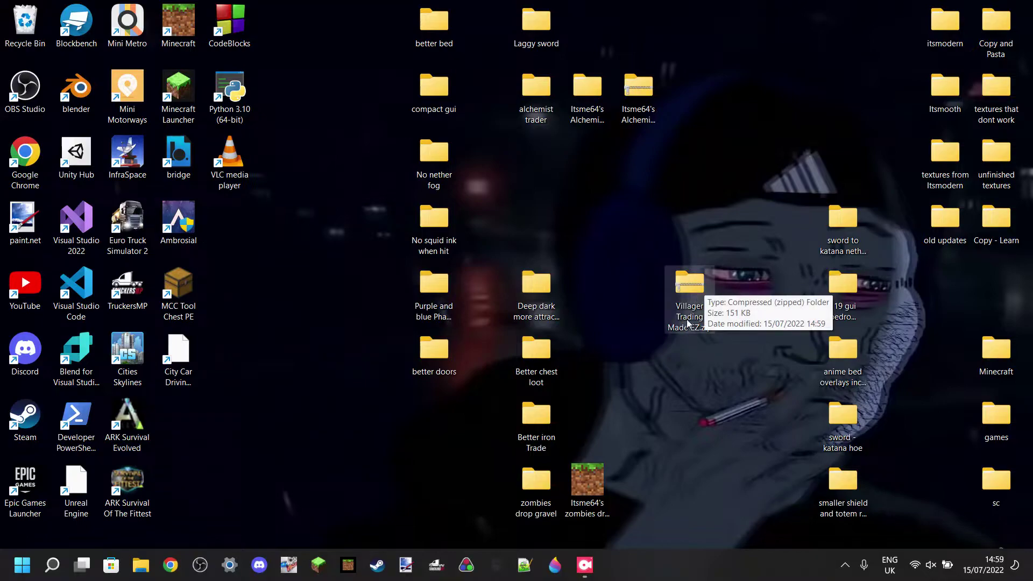
pyautogui.doubleClick(690, 286)
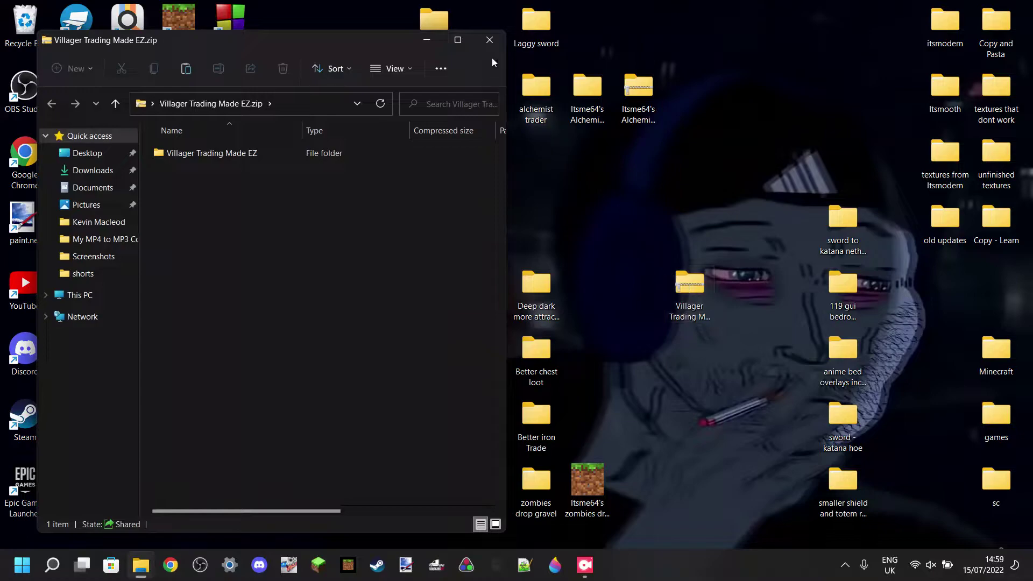
pyautogui.click(490, 48)
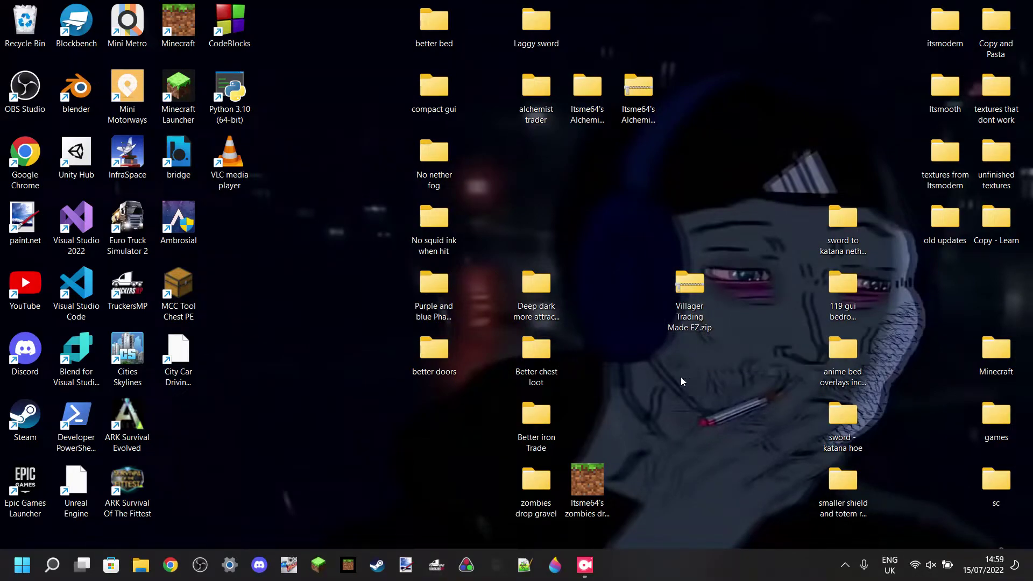
# Step: Turn on file name extensions in a maximized File Explorer, then close it
pyautogui.click(140, 565)
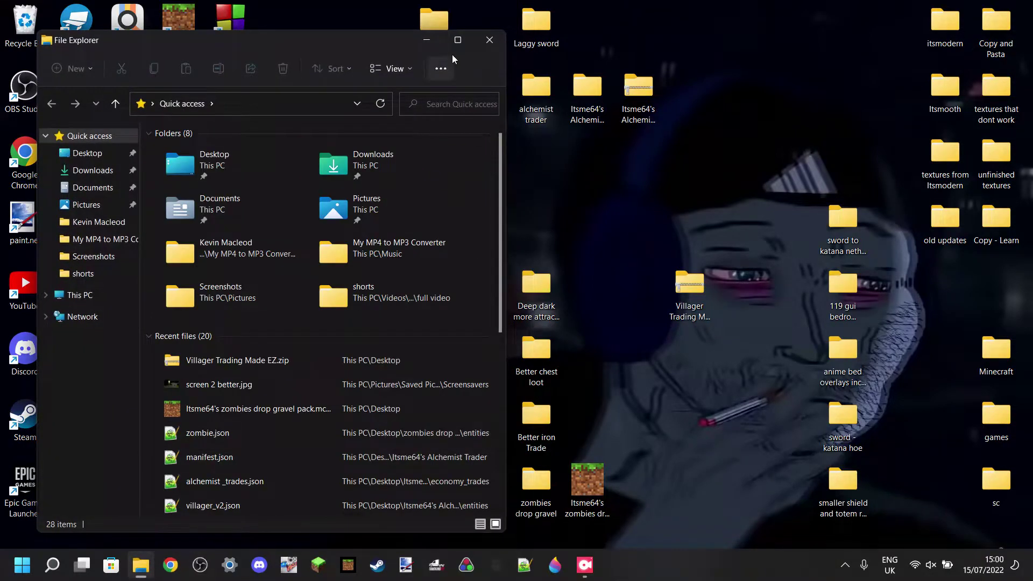
pyautogui.click(458, 42)
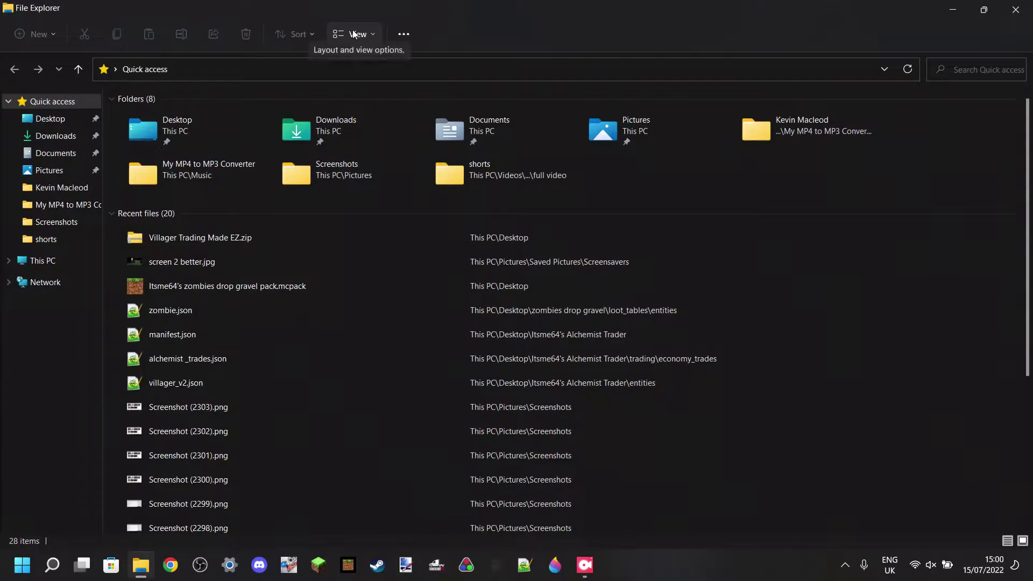
pyautogui.click(356, 31)
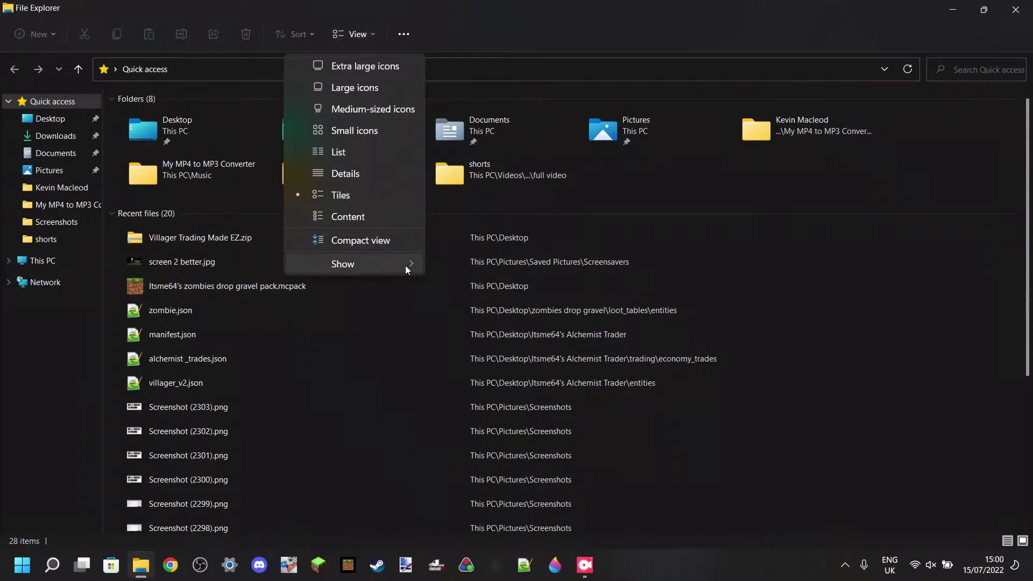
pyautogui.moveTo(405, 266)
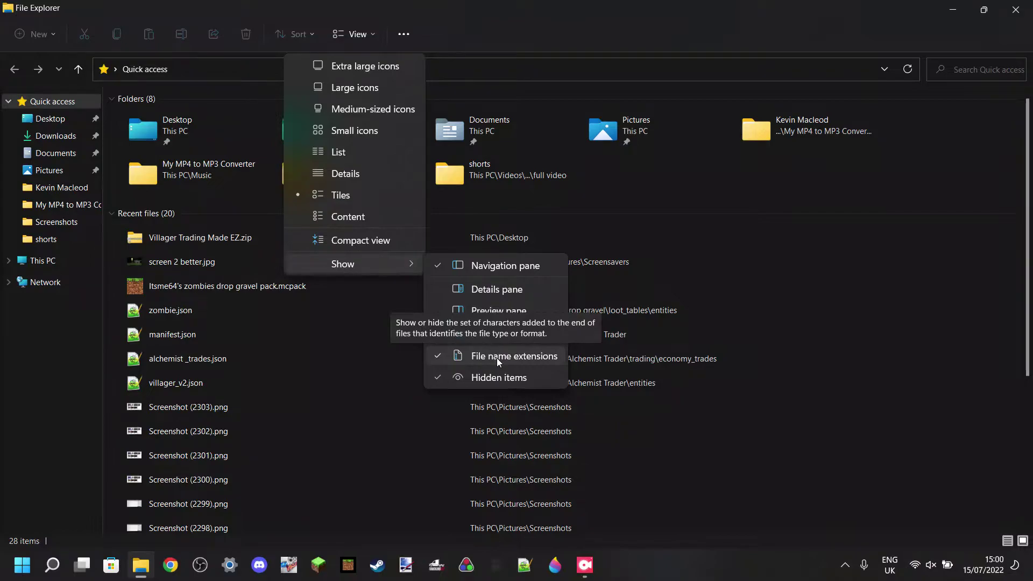
pyautogui.click(1019, 9)
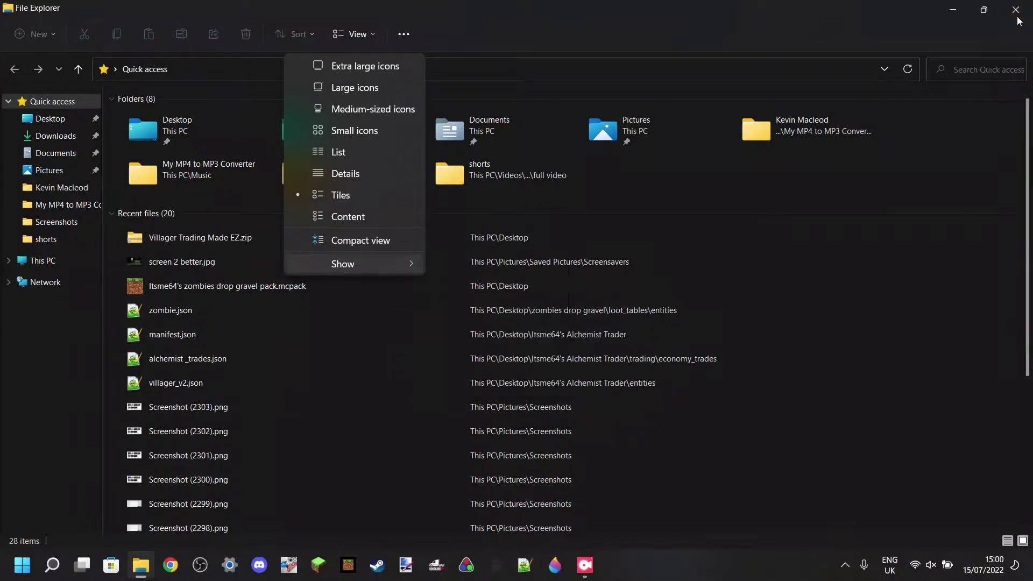
pyautogui.click(1019, 9)
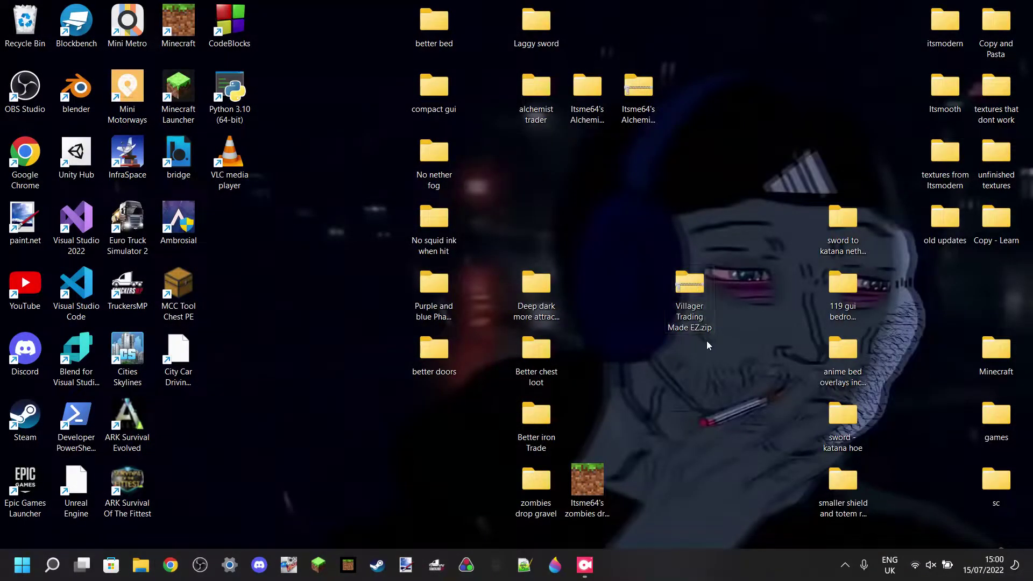
# Step: Rename 'Villager Trading Made EZ.zip' to 'Villager Trading Made EZ.mcpack', confirming the extension change
pyautogui.rightClick(690, 283)
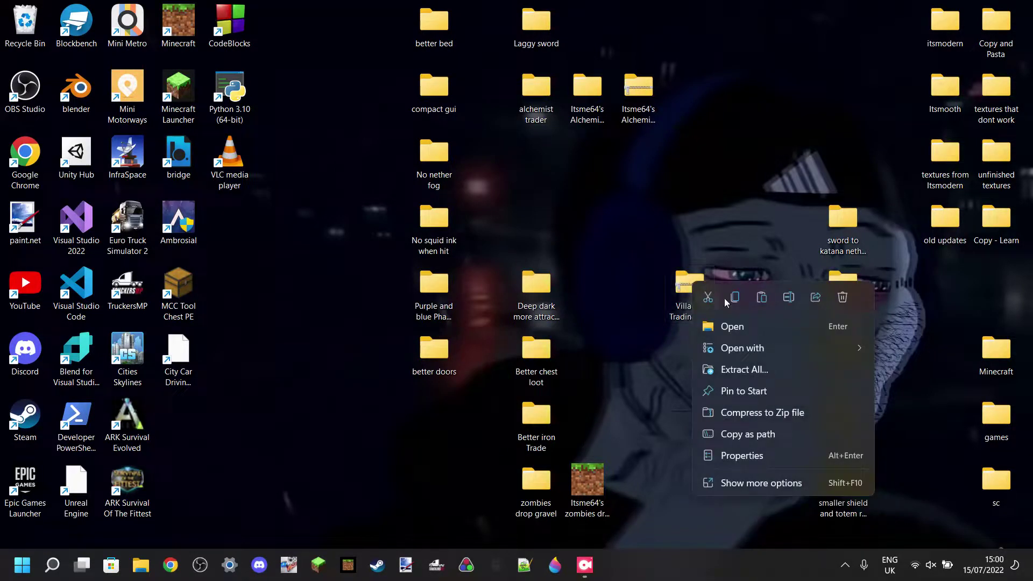
pyautogui.click(790, 299)
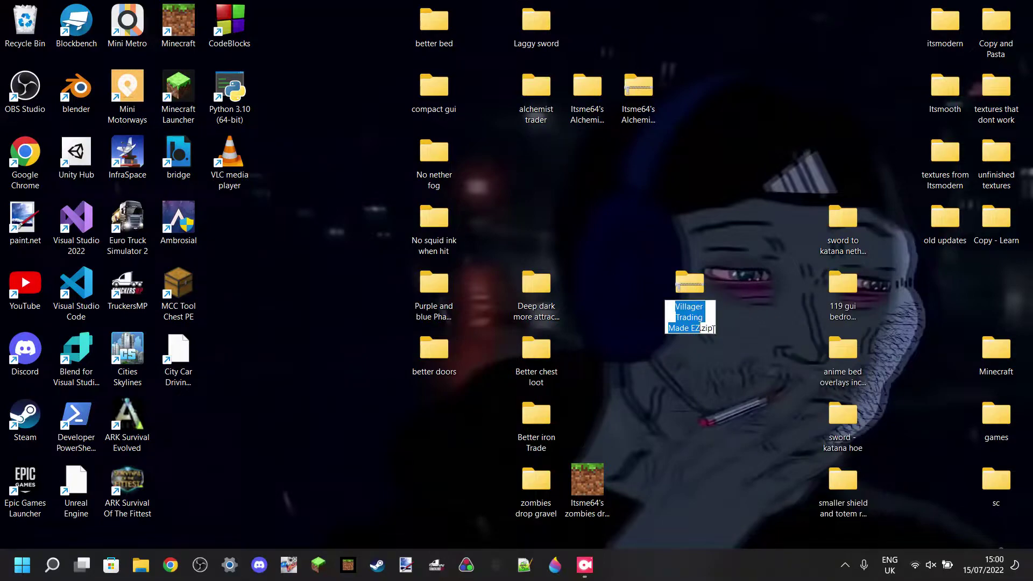
pyautogui.click(713, 329)
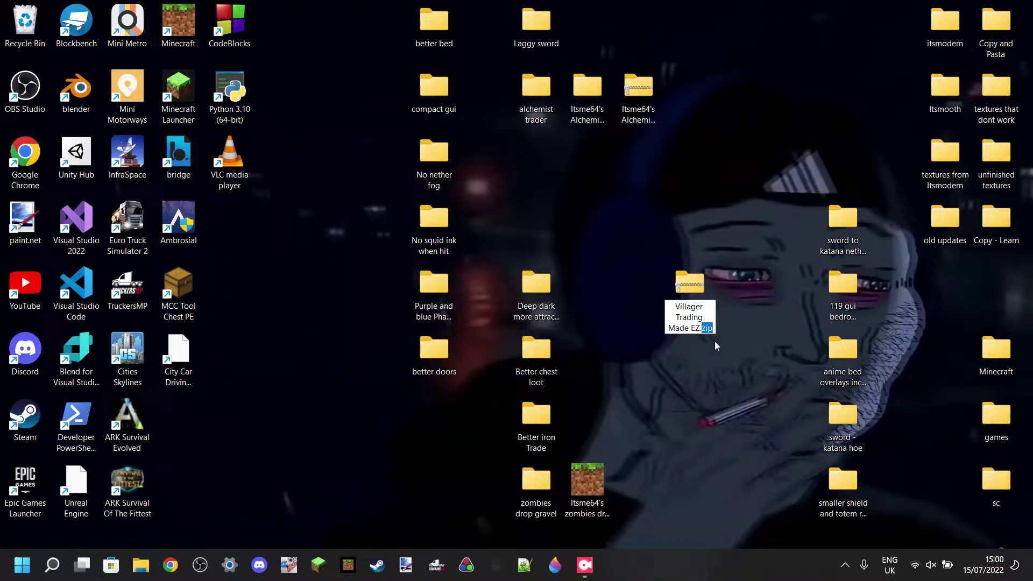
pyautogui.press('BackSpace')
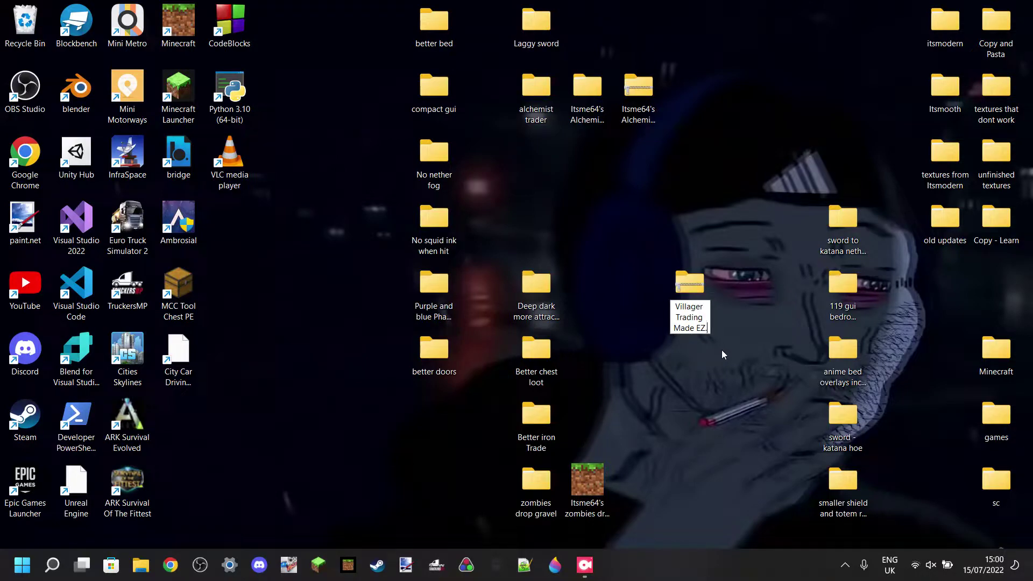
pyautogui.press('BackSpace')
pyautogui.write('.mcpack')
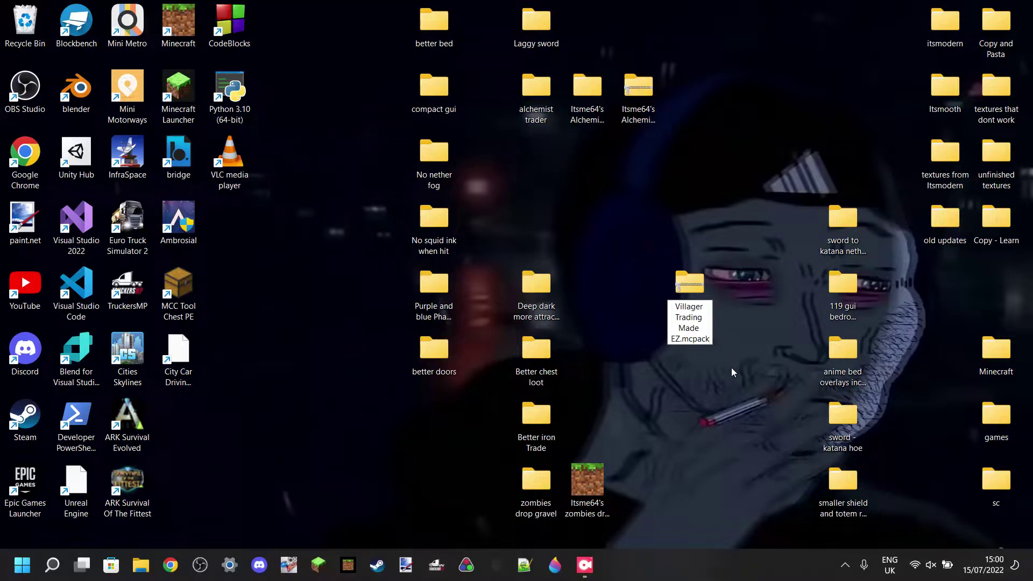
pyautogui.press('Return')
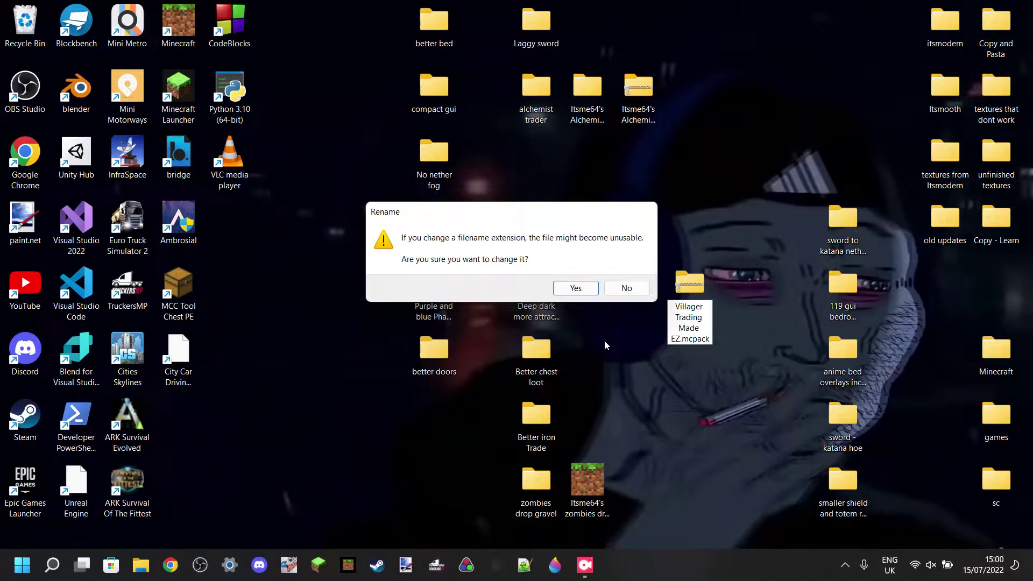
pyautogui.click(576, 289)
pyautogui.moveTo(589, 289); pyautogui.dragTo(702, 360)
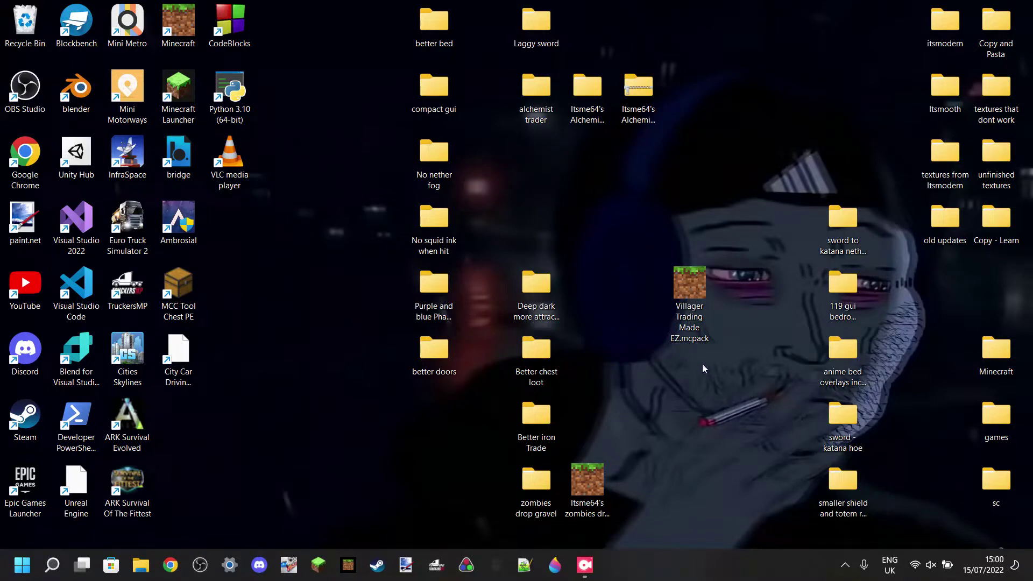
pyautogui.moveTo(631, 236); pyautogui.dragTo(757, 376)
# Step: Launch Villager Trading Made EZ.mcpack from the desktop to import it into Minecraft
pyautogui.click(748, 366)
pyautogui.doubleClick(690, 287)
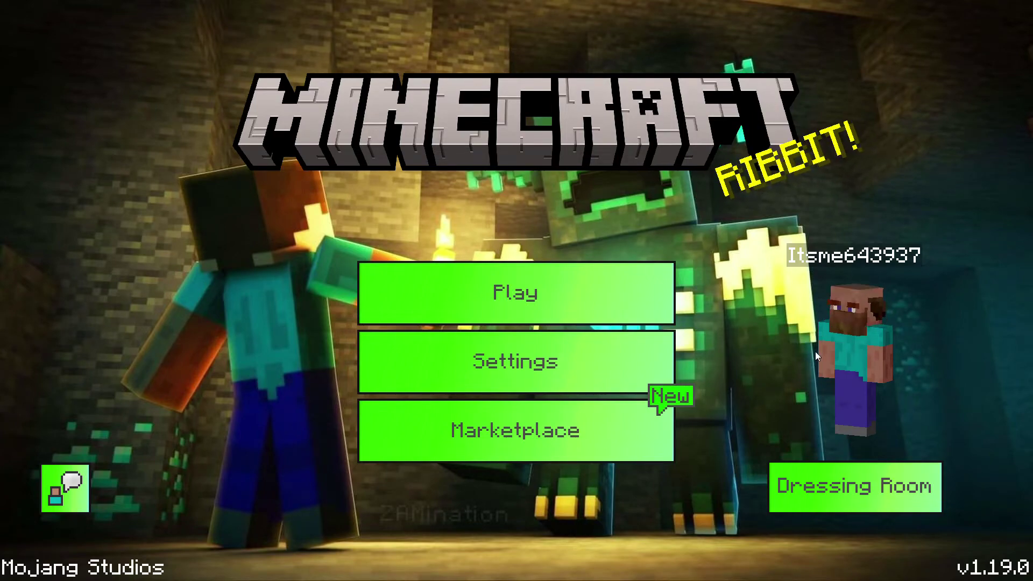
# Step: Browse the packs under Global Resources > My Packs in Settings, then return to the main menu
pyautogui.click(546, 356)
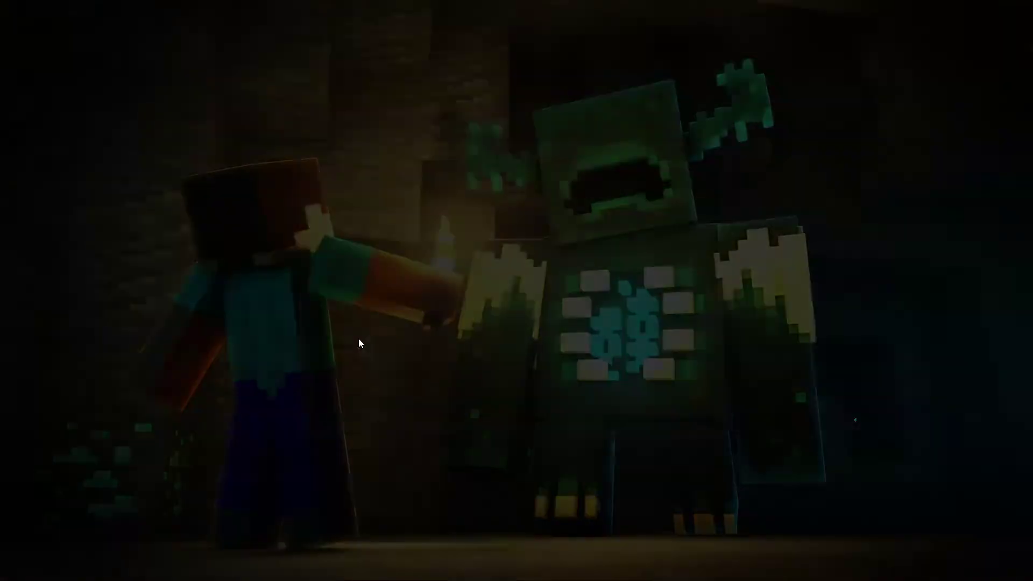
pyautogui.scroll(-5, 201, 322)
pyautogui.click(214, 413)
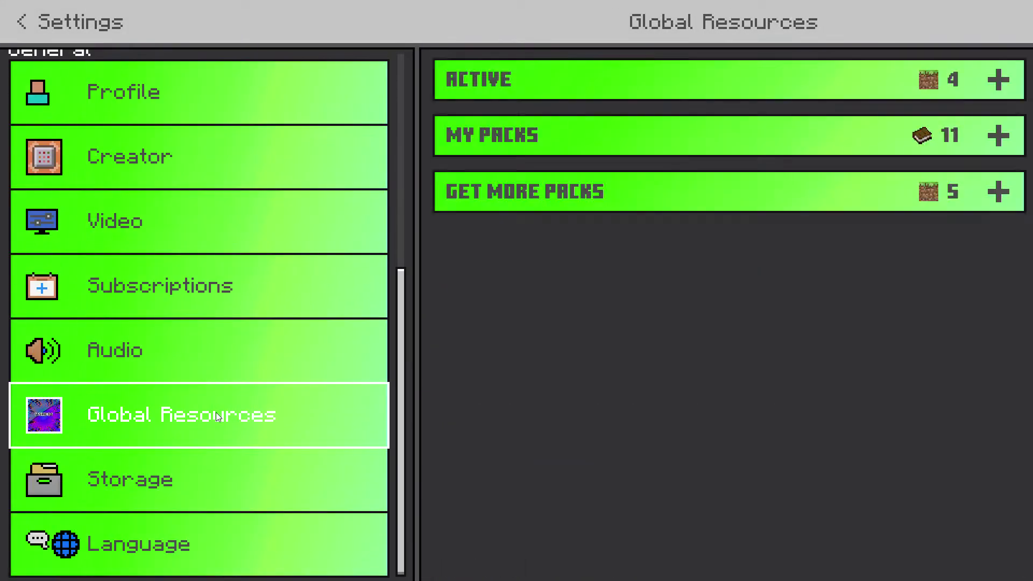
pyautogui.click(706, 156)
pyautogui.scroll(-10, 1021, 213)
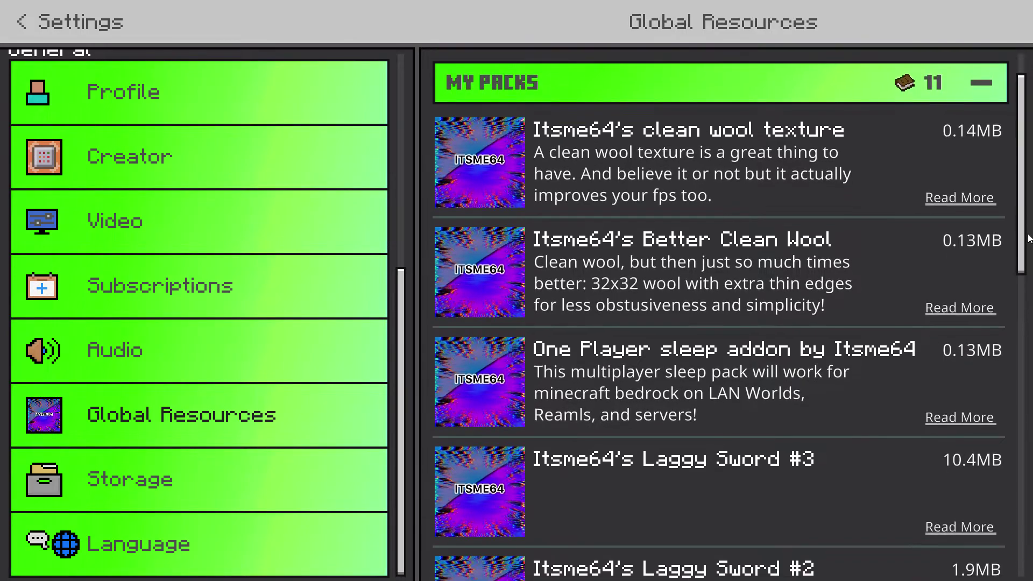
pyautogui.scroll(-5, 1010, 210)
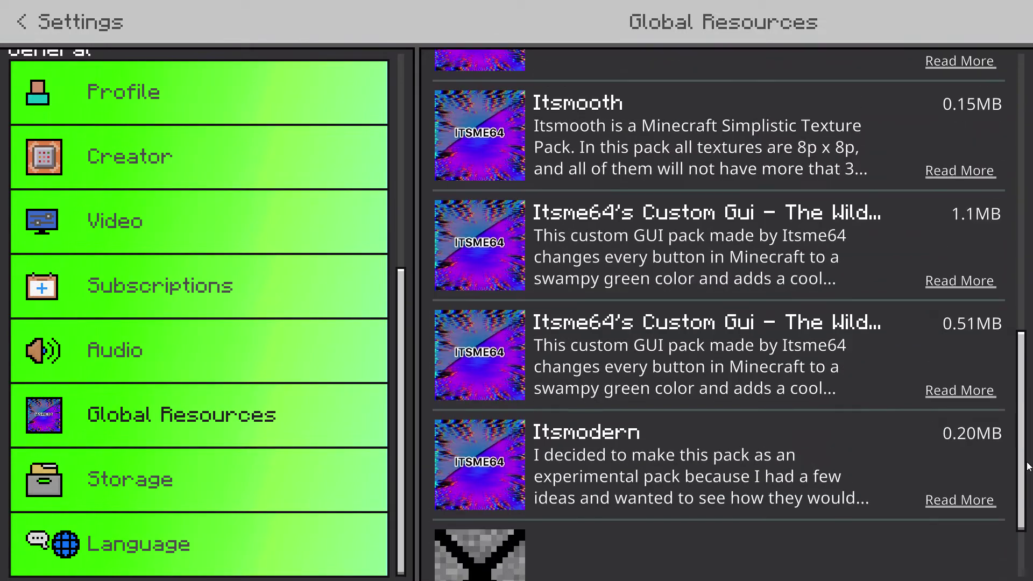
pyautogui.scroll(14, 1010, 210)
pyautogui.scroll(2, 1010, 209)
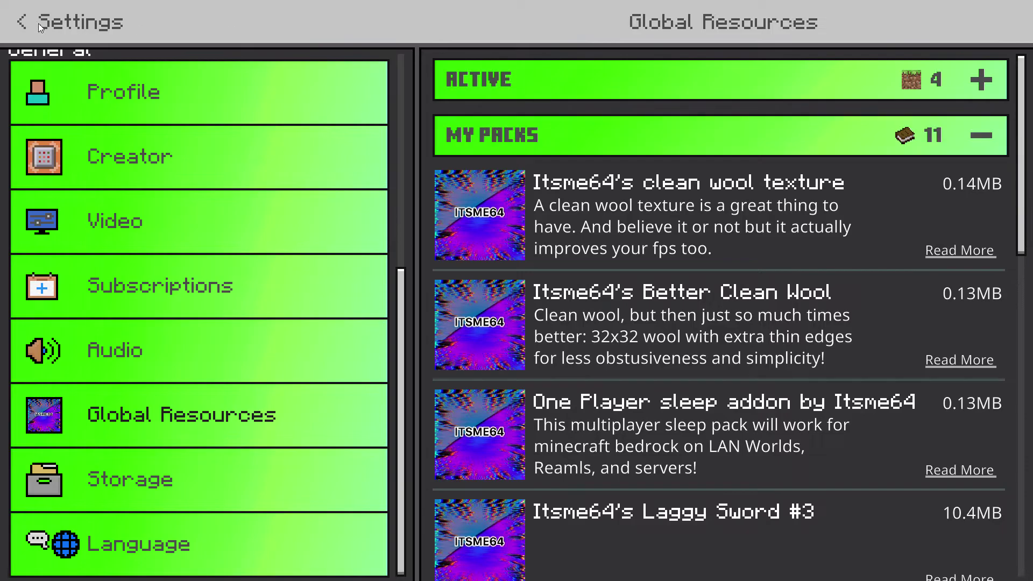
pyautogui.click(20, 24)
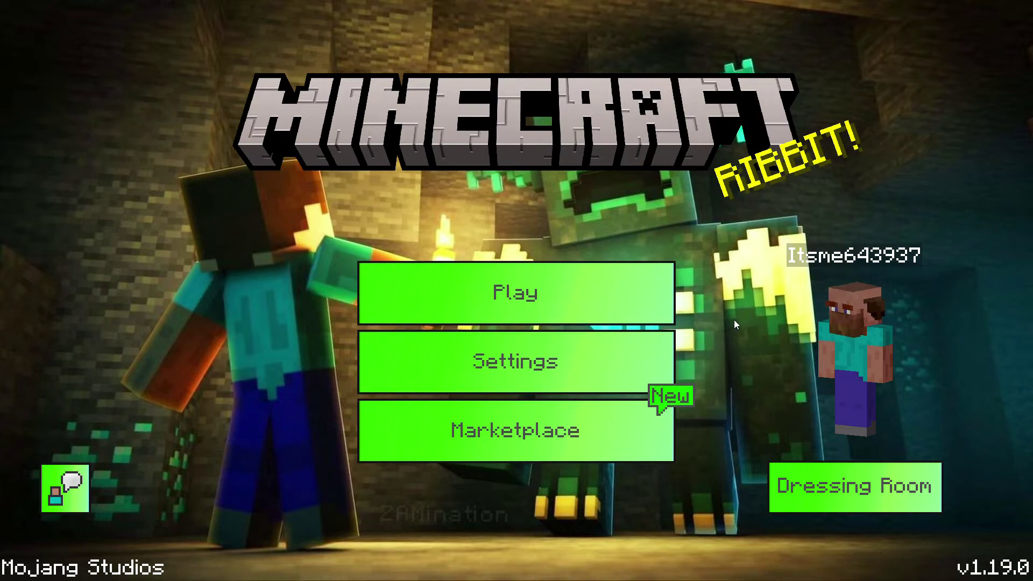
# Step: From Play, open the edit page for the world 'Copy of Redstone test 1.15 - 1.17'
pyautogui.click(521, 293)
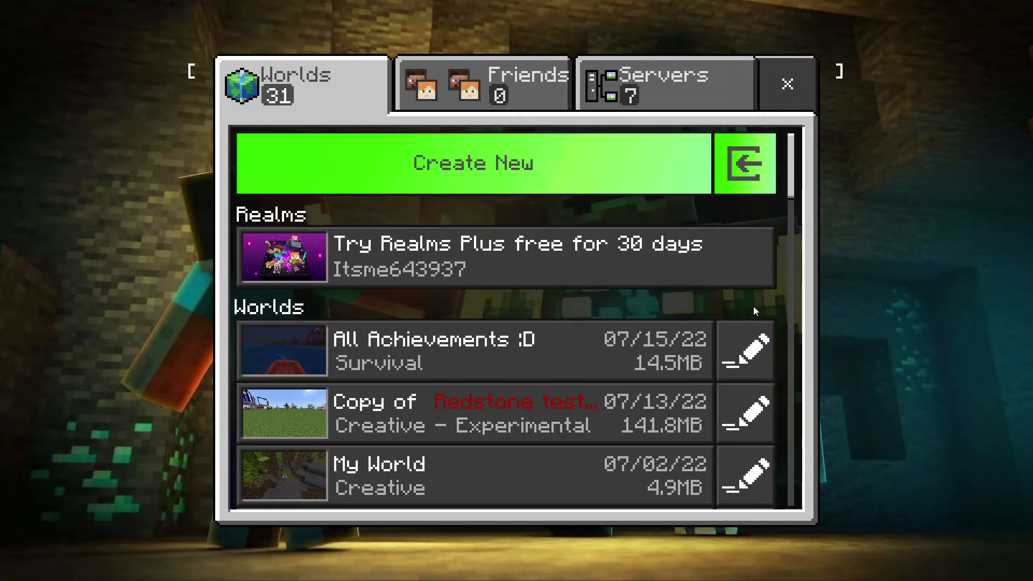
pyautogui.scroll(-5, 754, 307)
pyautogui.scroll(3, 754, 307)
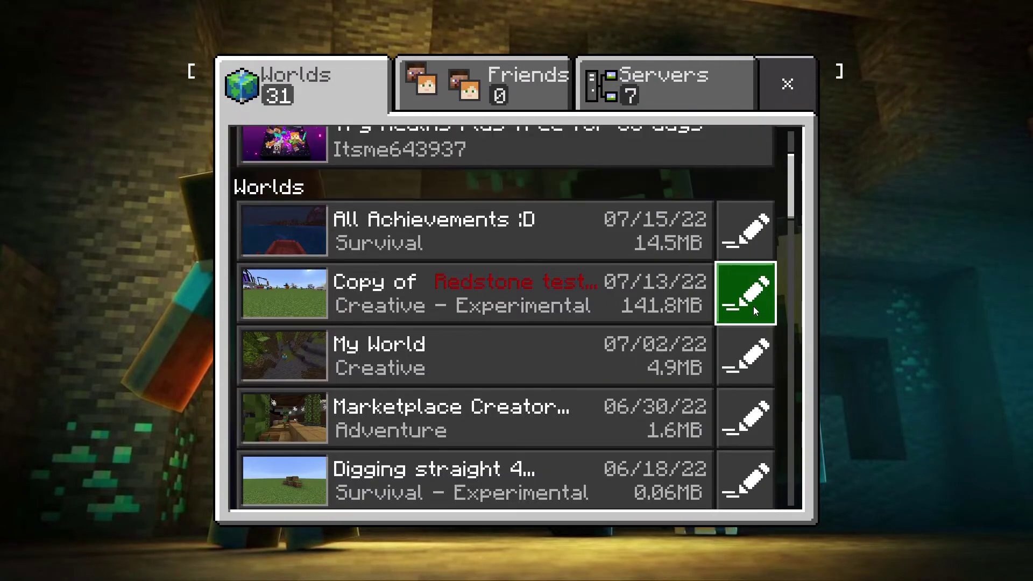
pyautogui.scroll(1, 755, 310)
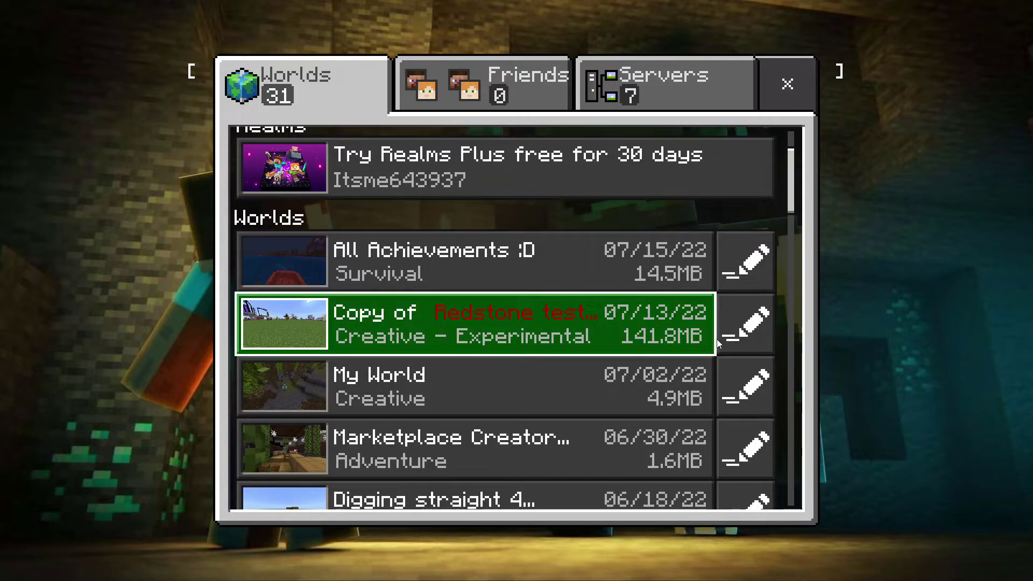
pyautogui.click(757, 328)
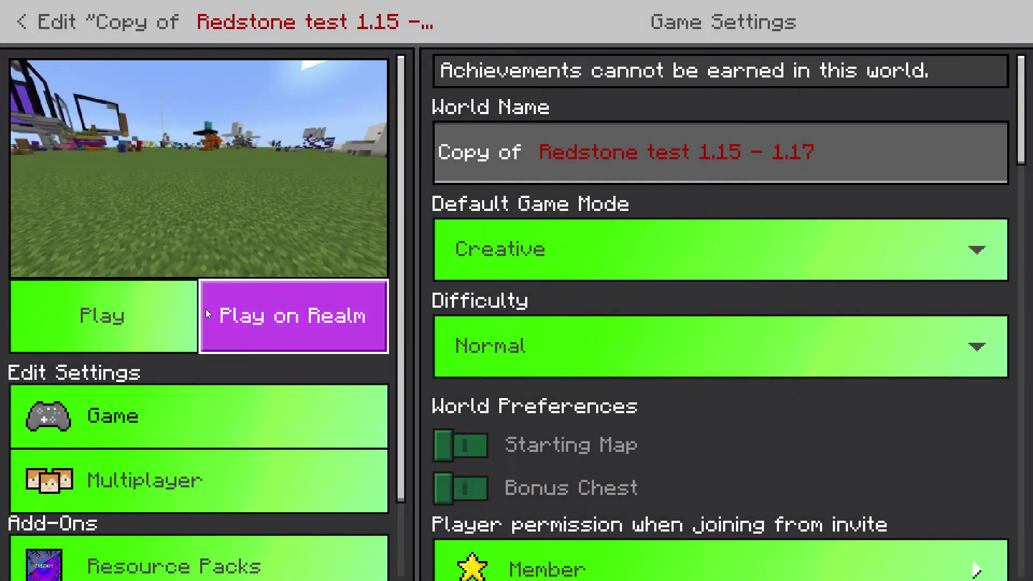
pyautogui.scroll(-2, 213, 325)
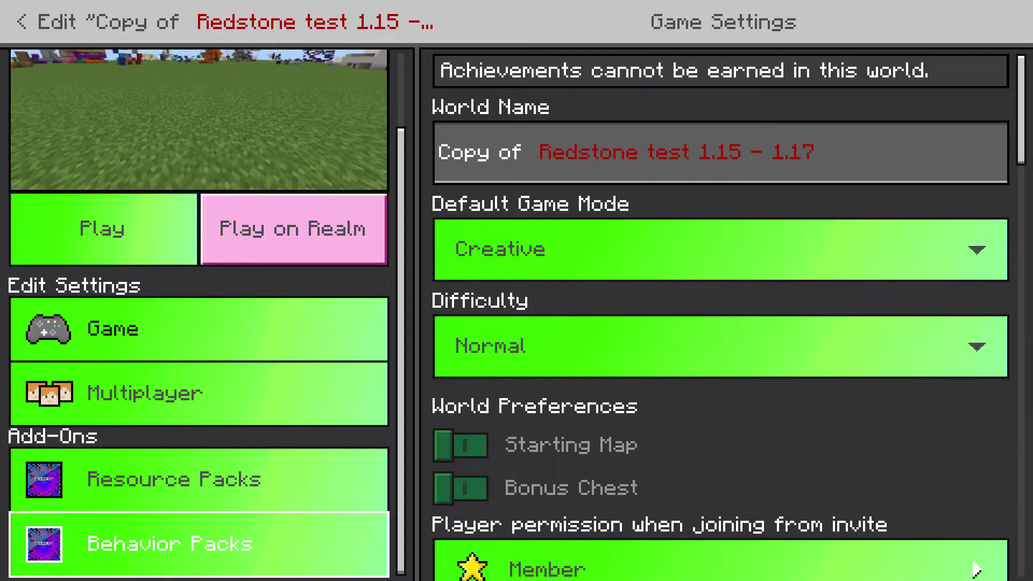
# Step: Activate Villager Trading Made EZ from My Packs under Behavior Packs, accepting achievements off
pyautogui.click(163, 541)
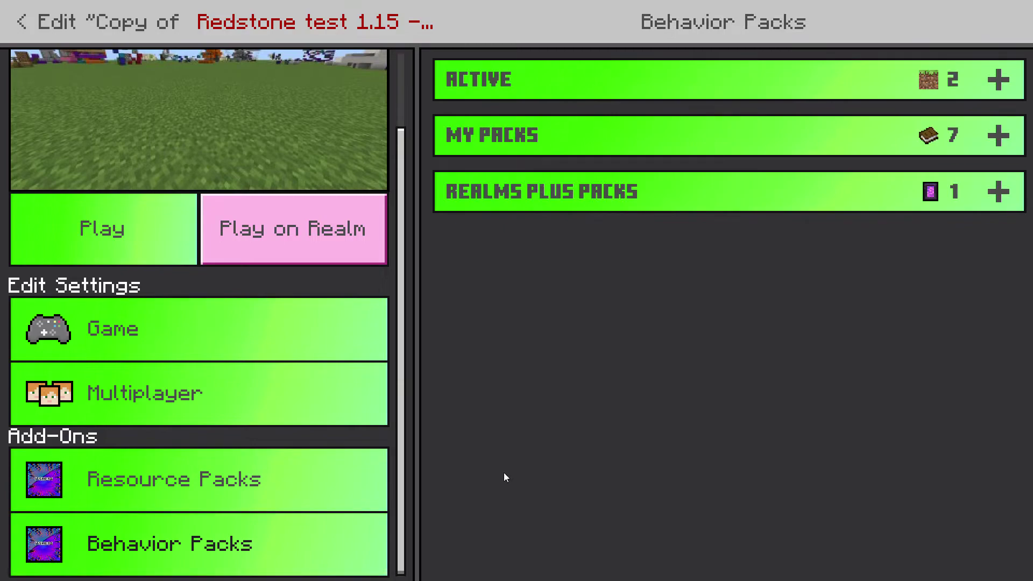
pyautogui.click(634, 151)
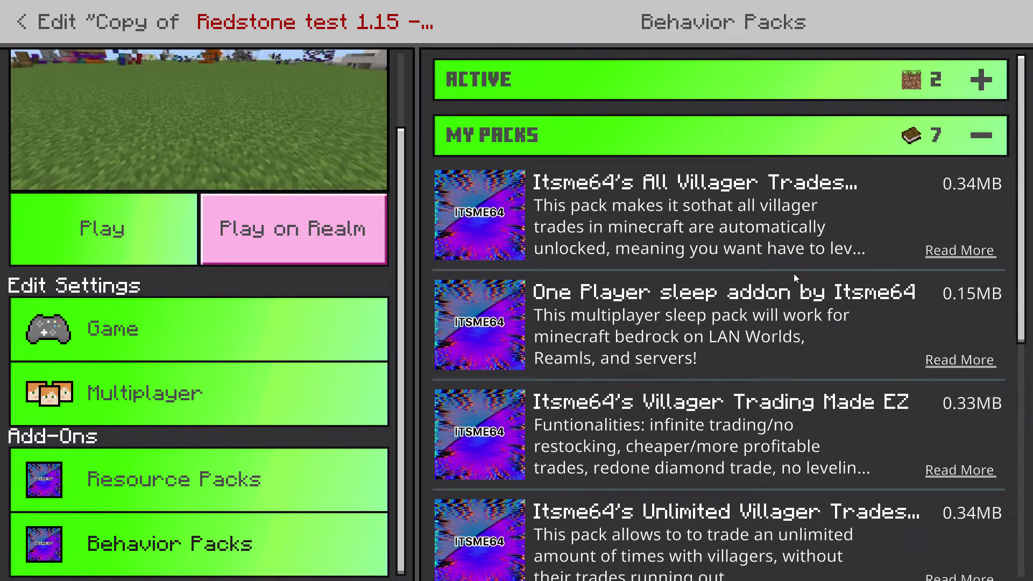
pyautogui.scroll(-4, 829, 334)
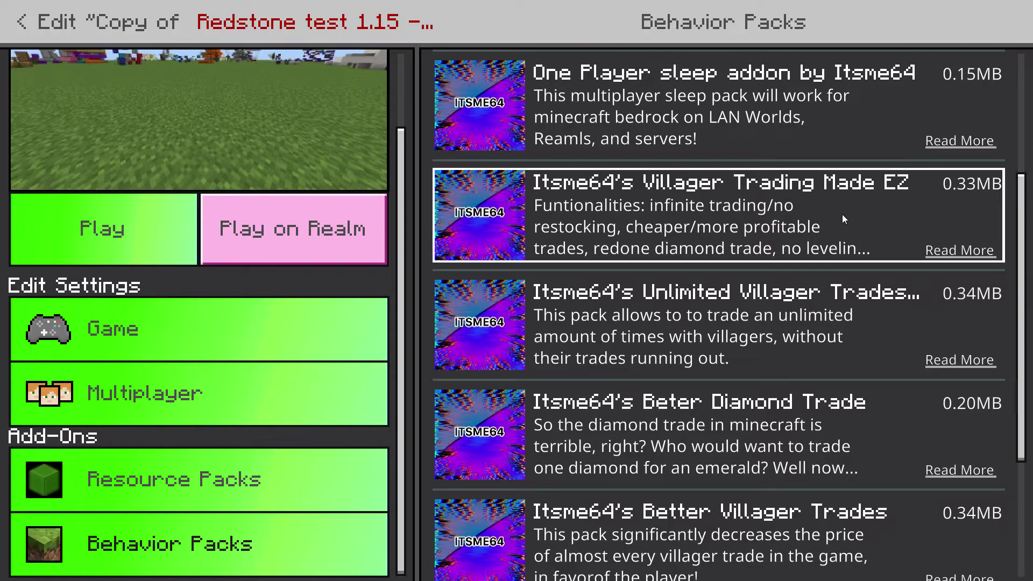
pyautogui.click(670, 210)
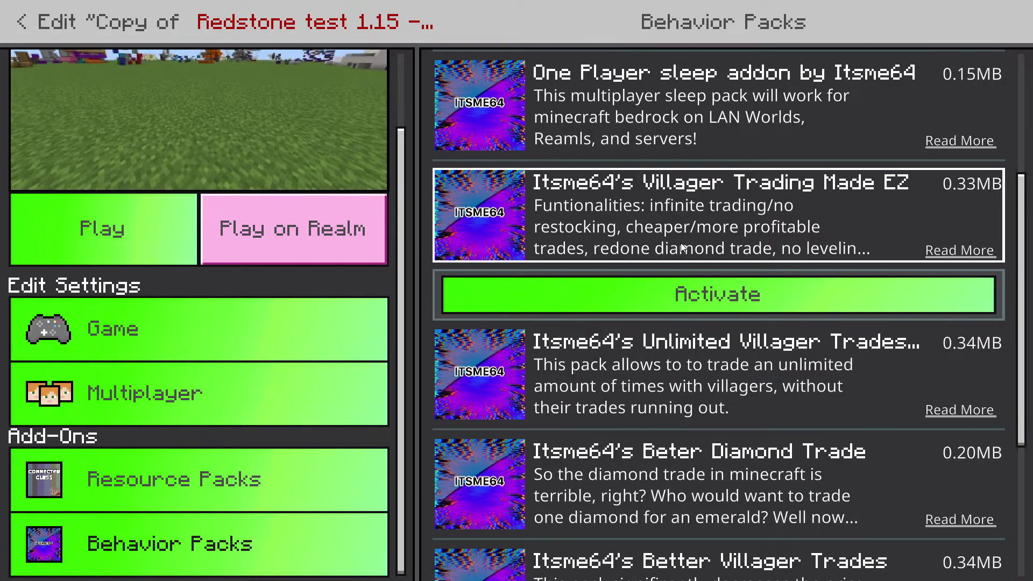
pyautogui.click(681, 295)
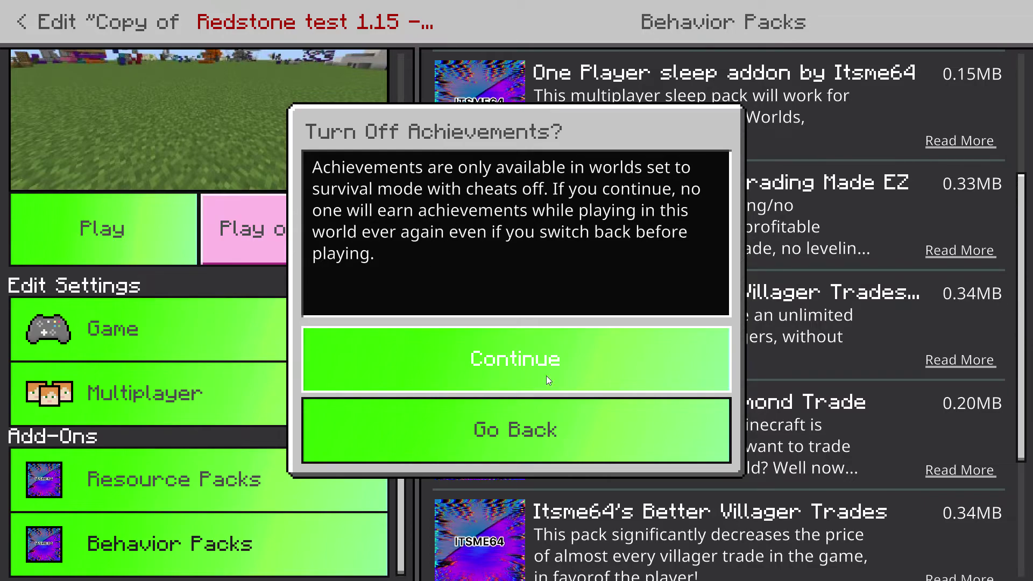
pyautogui.click(521, 353)
pyautogui.scroll(4, 621, 363)
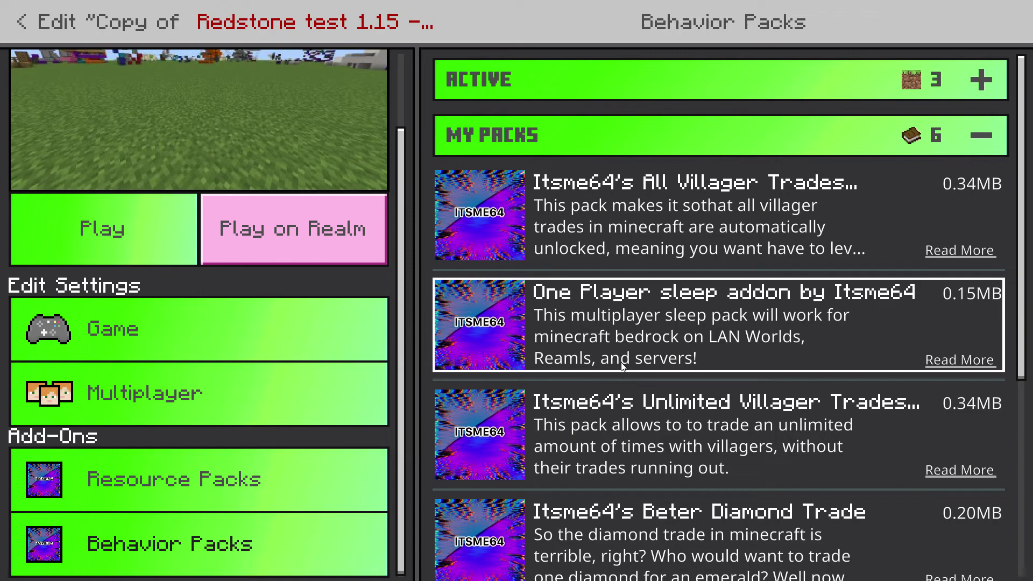
pyautogui.click(555, 149)
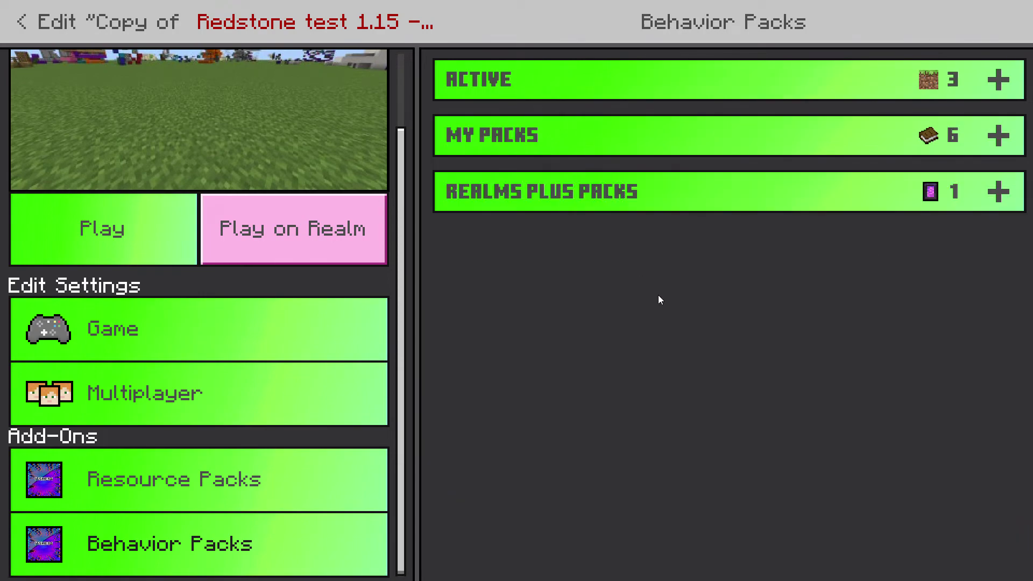
# Step: Check Villager Trading Made EZ under Active packs, then back out of the worlds list to the title screen
pyautogui.click(653, 86)
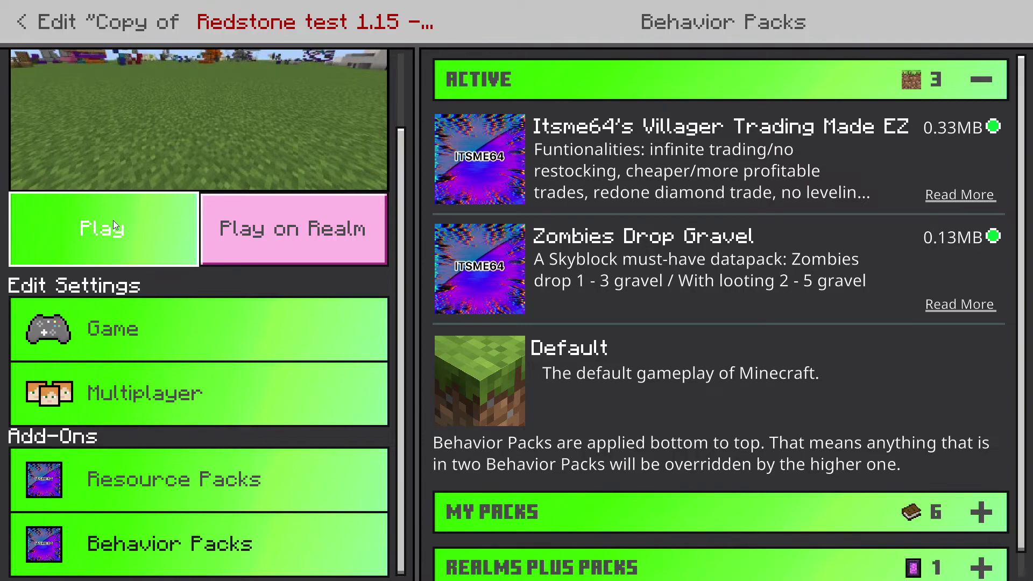
pyautogui.click(21, 22)
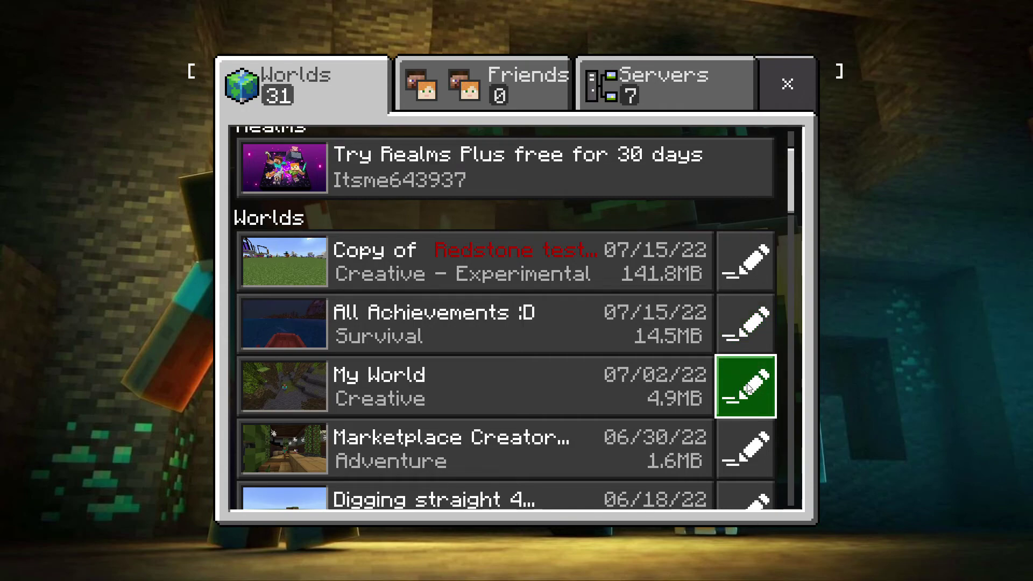
pyautogui.click(788, 84)
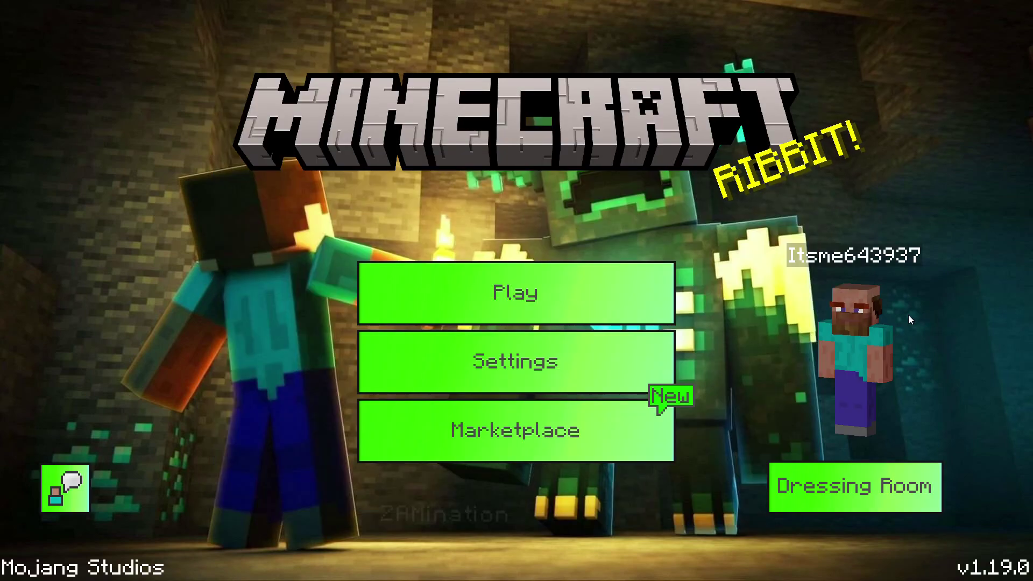